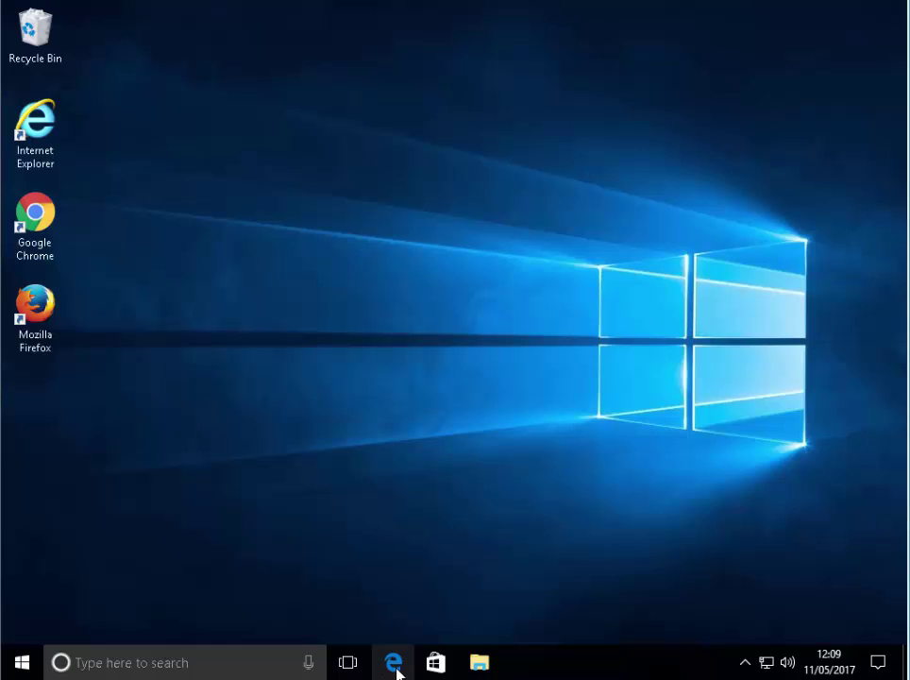
Open the Start menu and search for Microsoft Edge by typing 'microsft edge'.
{"action": "left_click", "coordinate": [21, 666]}
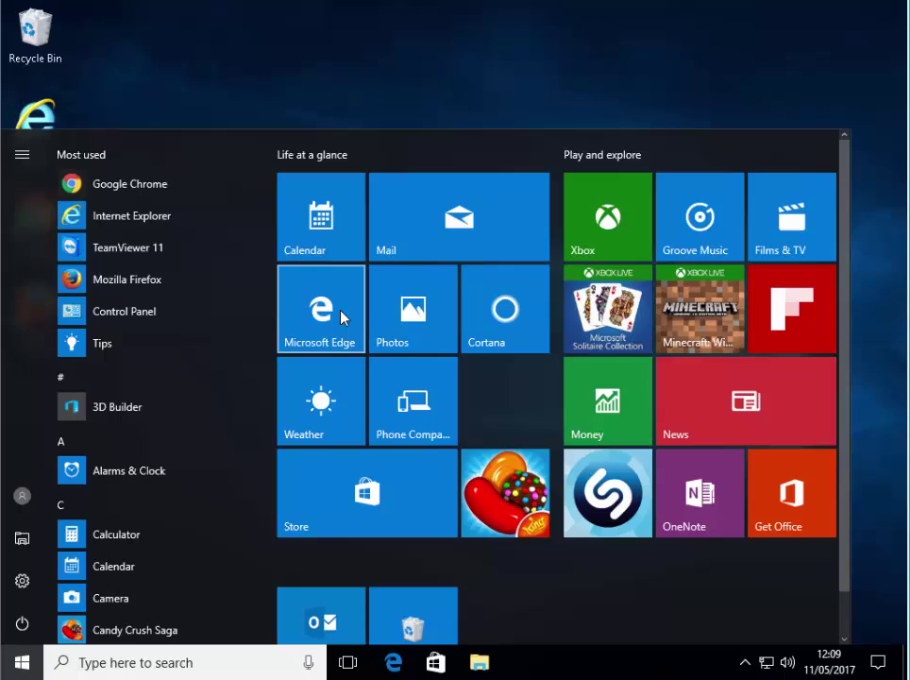
{"action": "type", "text": "m"}
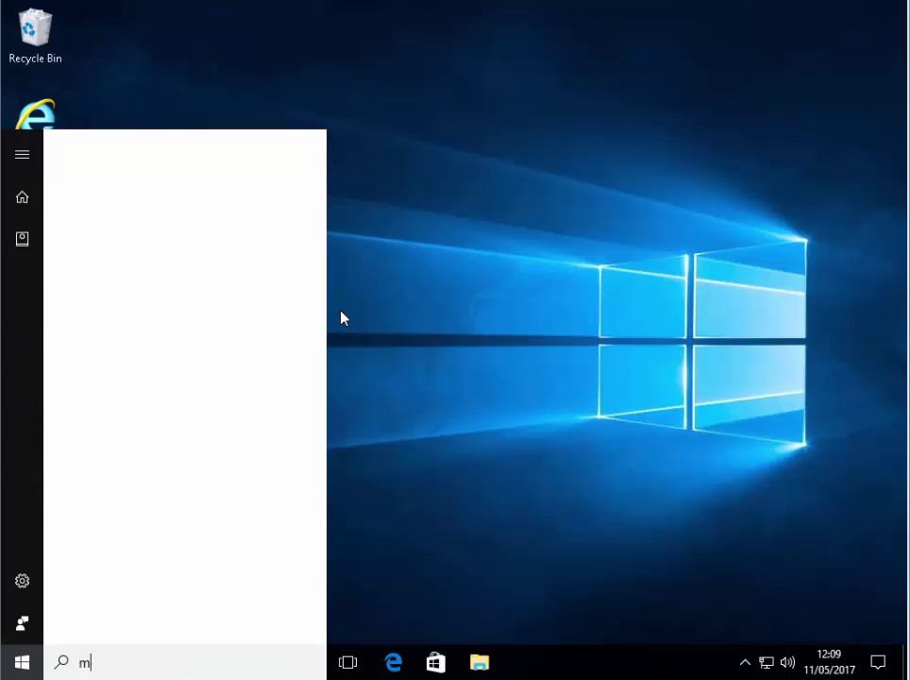
{"action": "type", "text": "icrosft edge"}
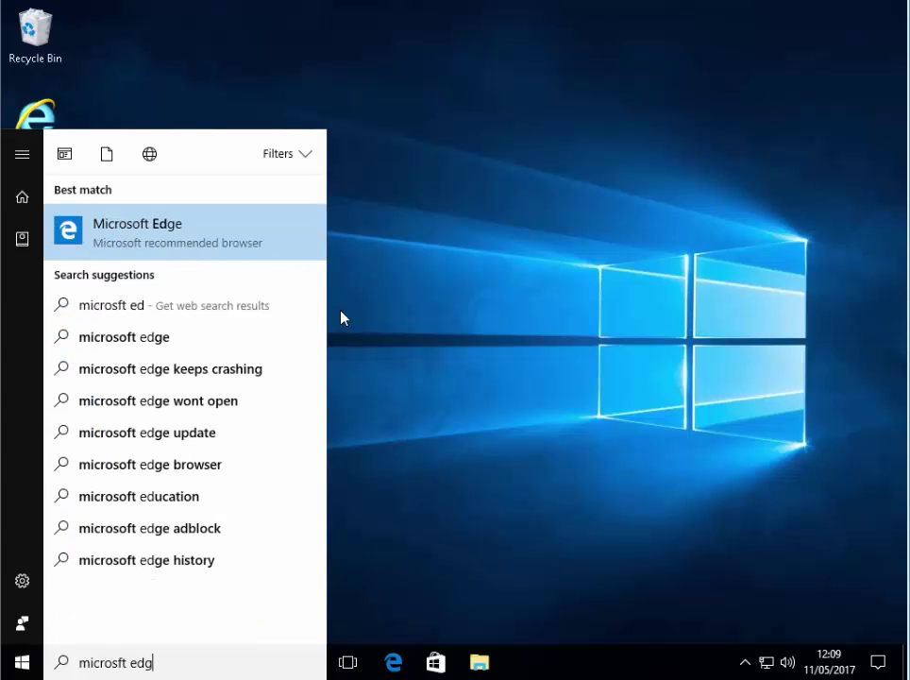
Launch Microsoft Edge and navigate to microsoft.com.
{"action": "left_click", "coordinate": [129, 247]}
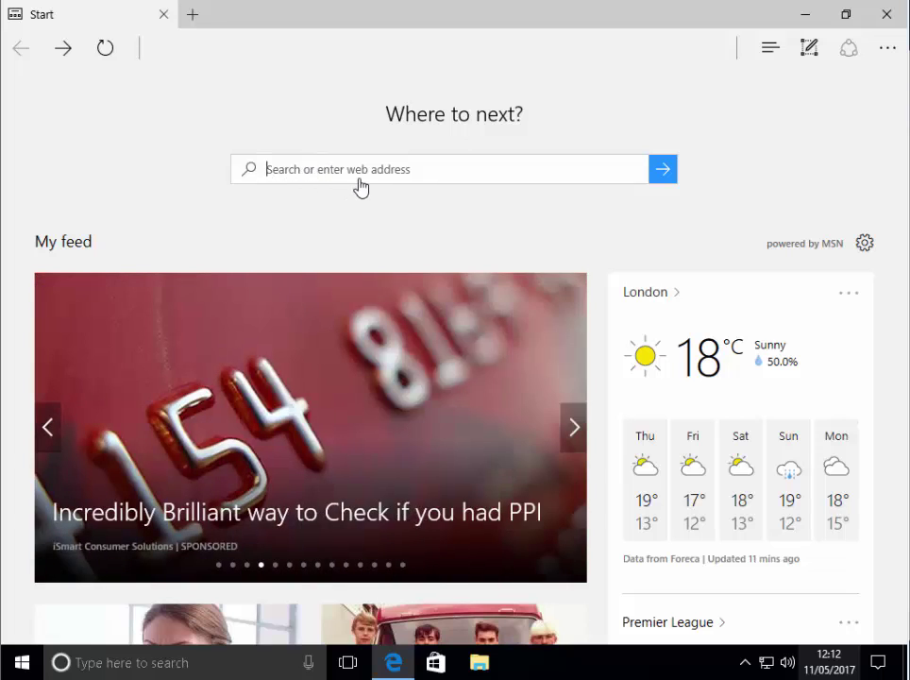
{"action": "left_click", "coordinate": [330, 179]}
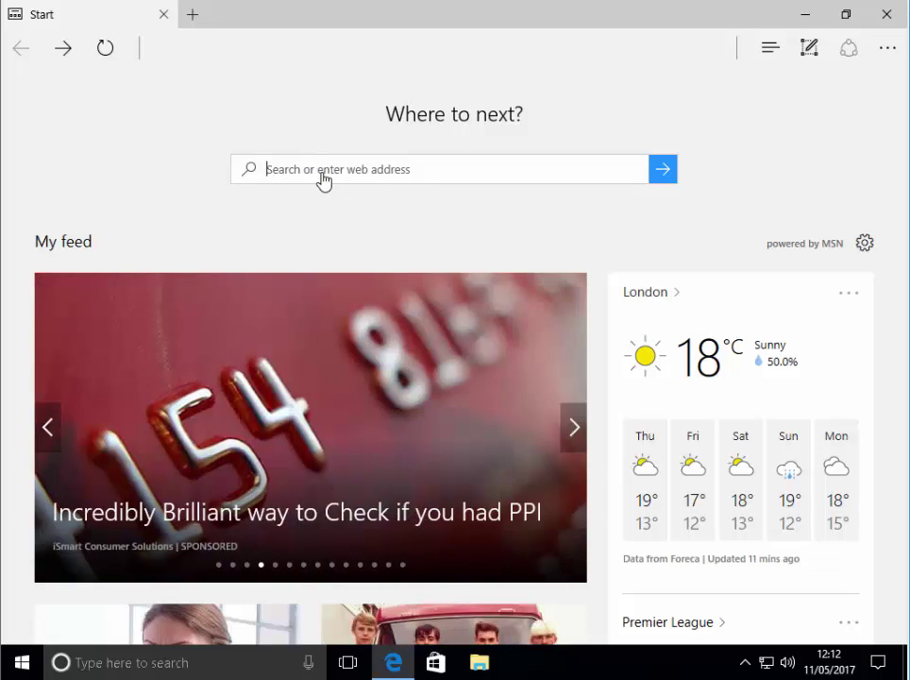
{"action": "type", "text": "microsoft.com"}
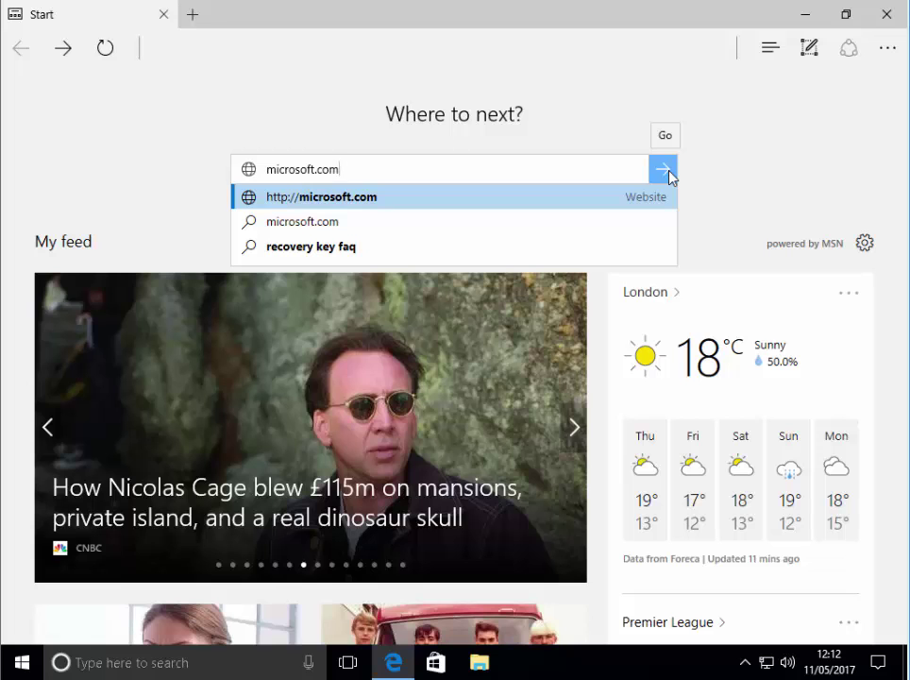
{"action": "left_click", "coordinate": [665, 171]}
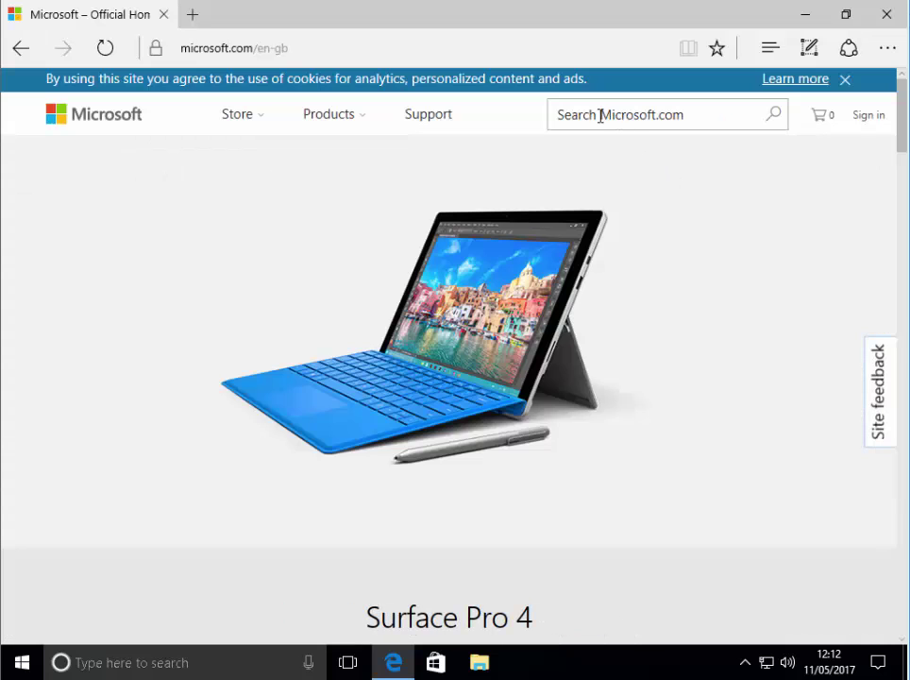
Search the Microsoft site for 'creators update'.
{"action": "left_click", "coordinate": [601, 115]}
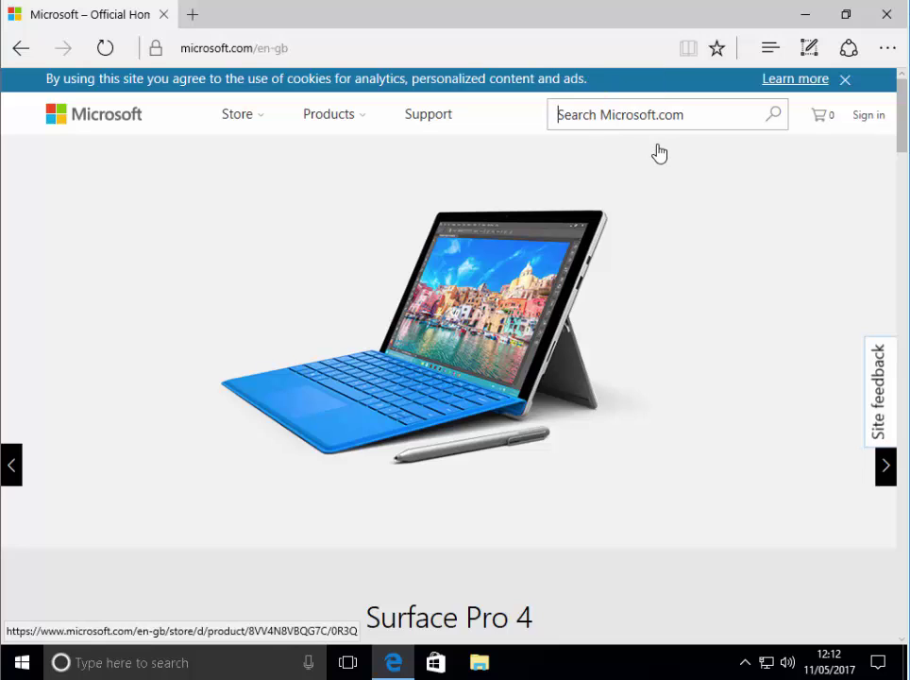
{"action": "type", "text": "creators "}
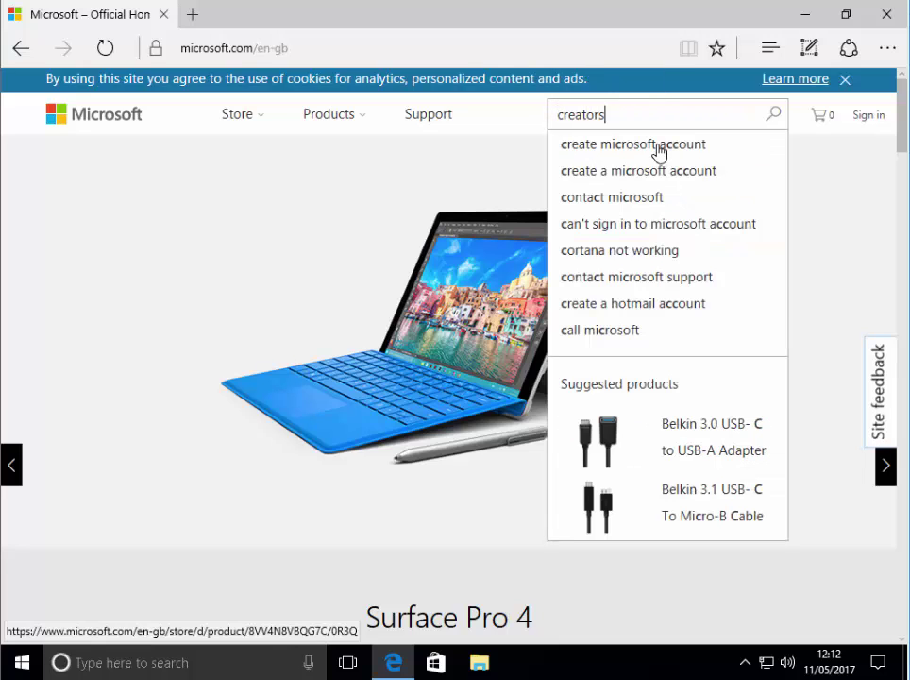
{"action": "type", "text": "update"}
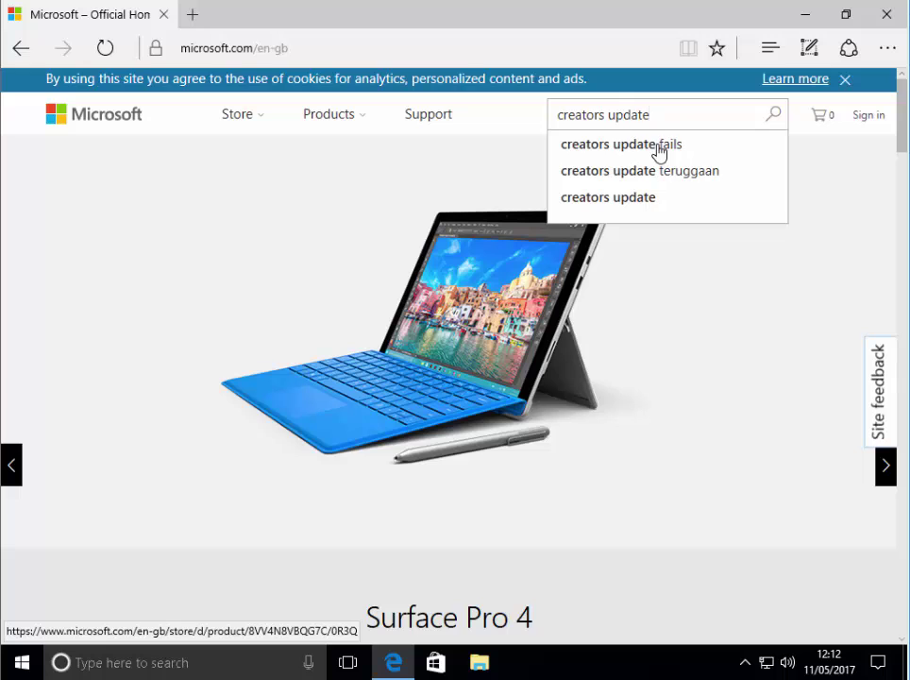
{"action": "left_click", "coordinate": [776, 115]}
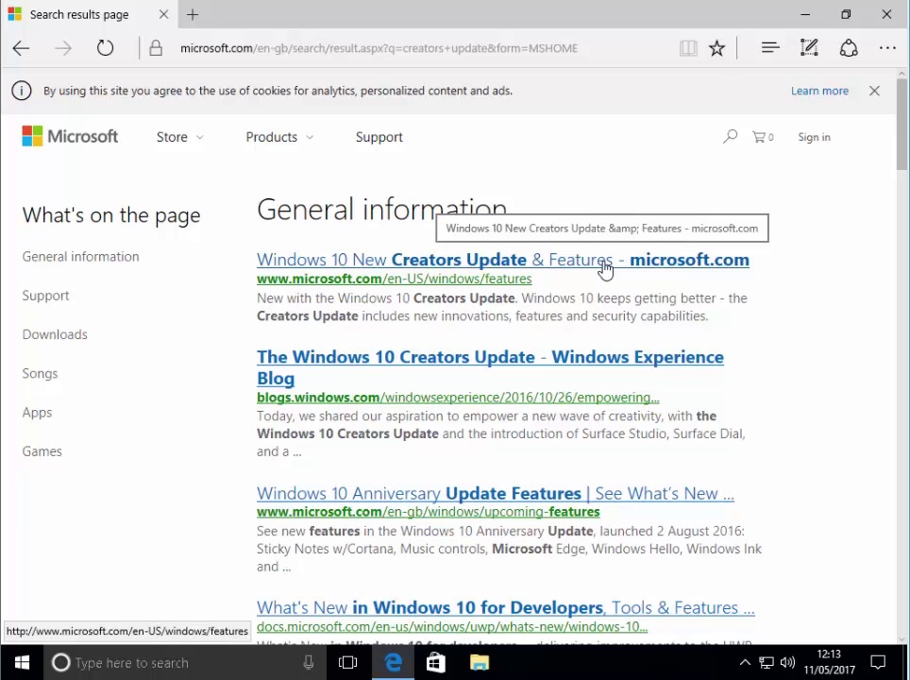
Open the Creators Update features page and save the Windows10Upgrade9194.exe installer.
{"action": "left_click", "coordinate": [604, 269]}
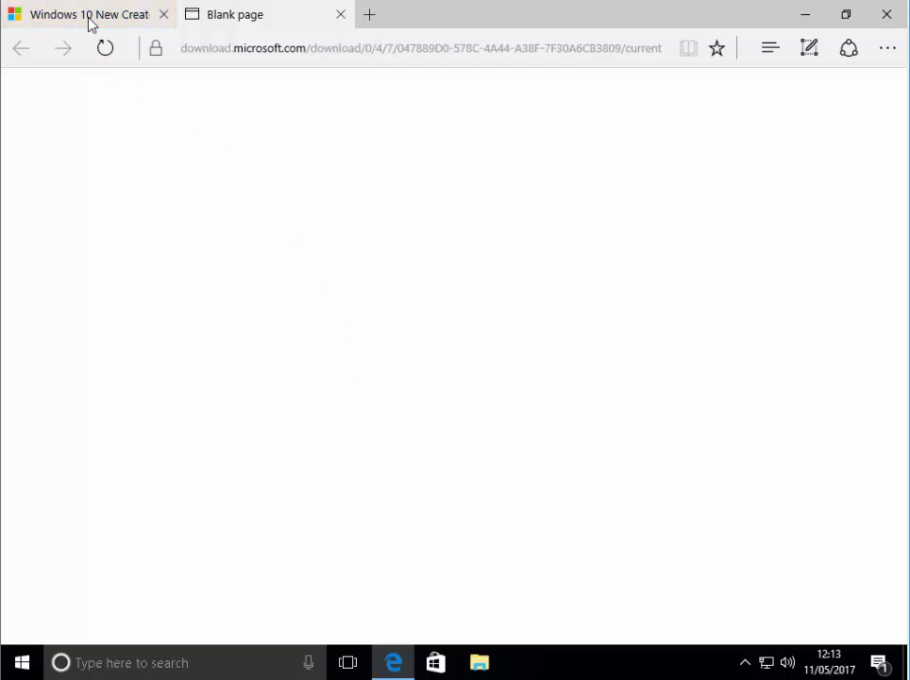
{"action": "left_click", "coordinate": [92, 24]}
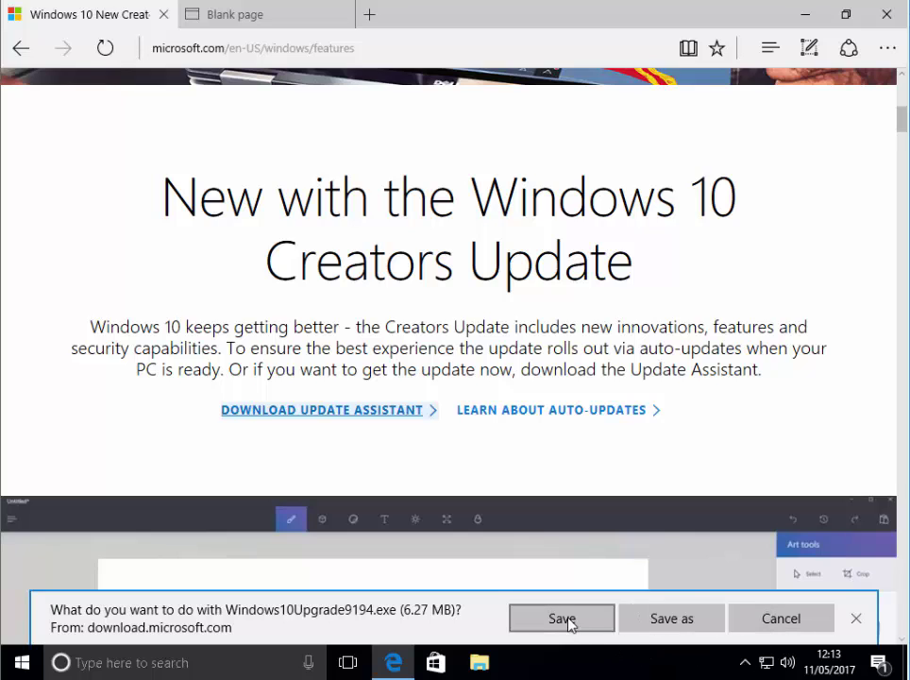
{"action": "left_click", "coordinate": [601, 621]}
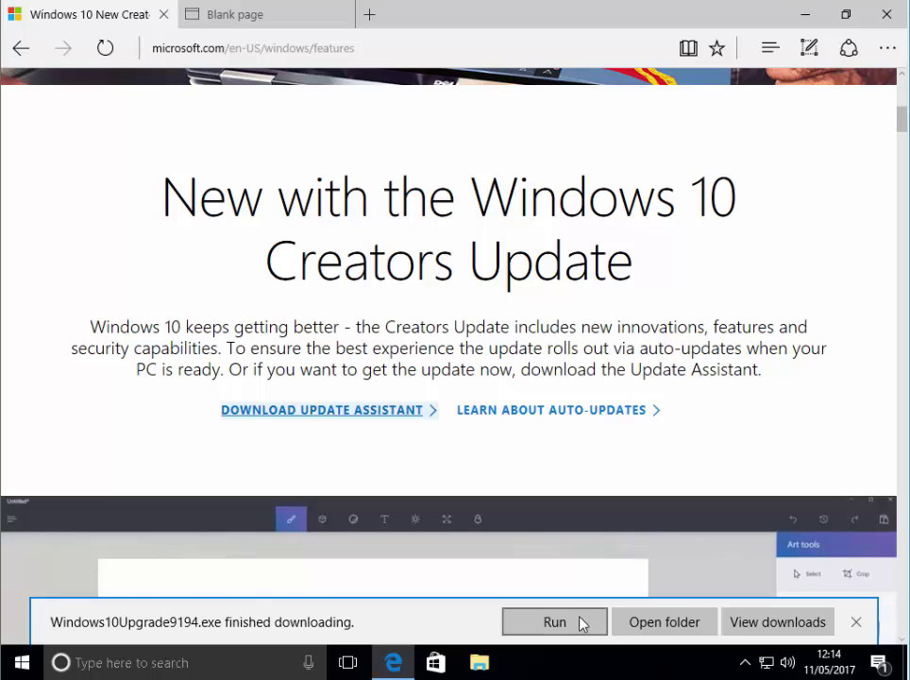
Run Windows10Upgrade9194.exe and allow it to make changes in User Account Control.
{"action": "left_click", "coordinate": [577, 626]}
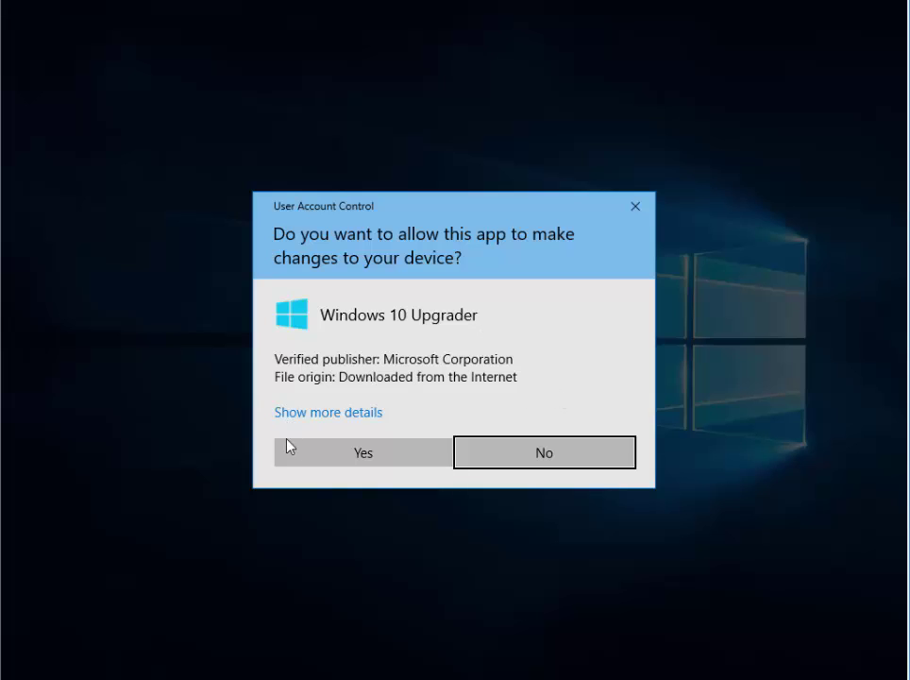
{"action": "left_click", "coordinate": [392, 459]}
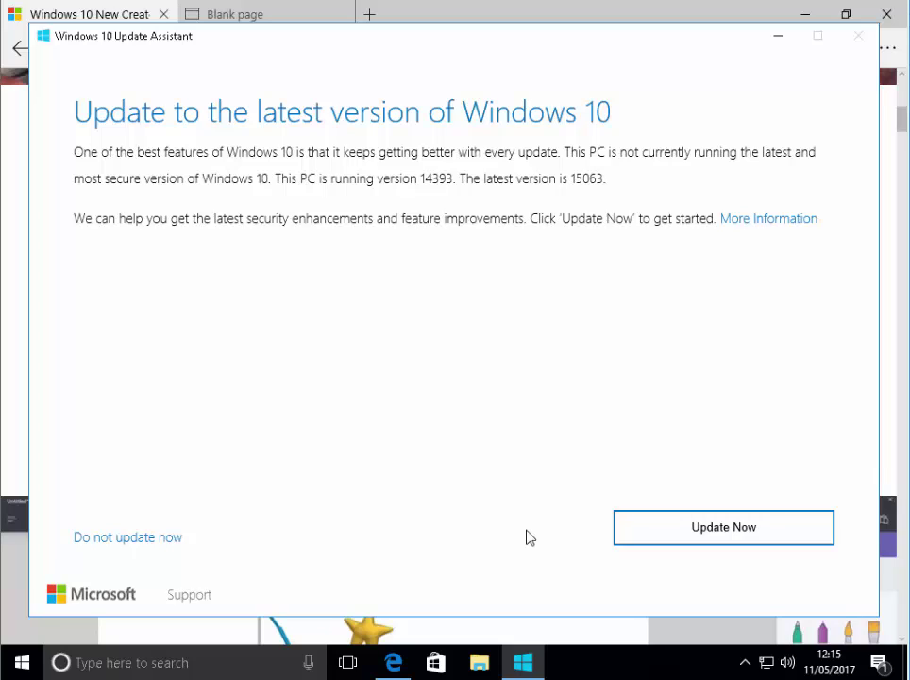
Start updating to Windows 10 version 15063 with Update Now.
{"action": "left_click", "coordinate": [791, 536]}
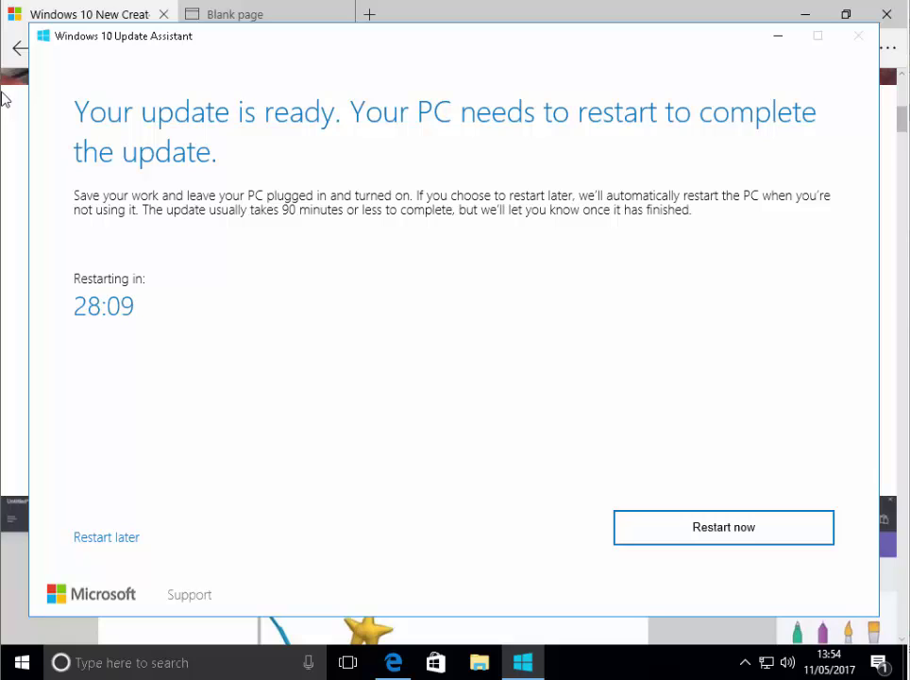
Restart the PC now and dismiss the sign-out notice so the update finishes installing.
{"action": "left_click", "coordinate": [771, 532]}
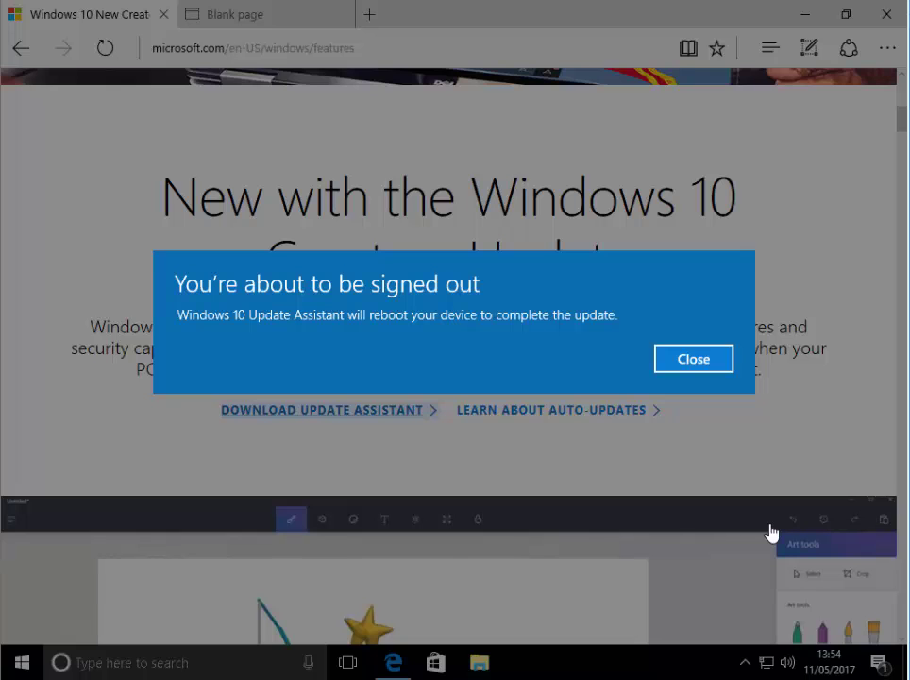
{"action": "left_click", "coordinate": [723, 366]}
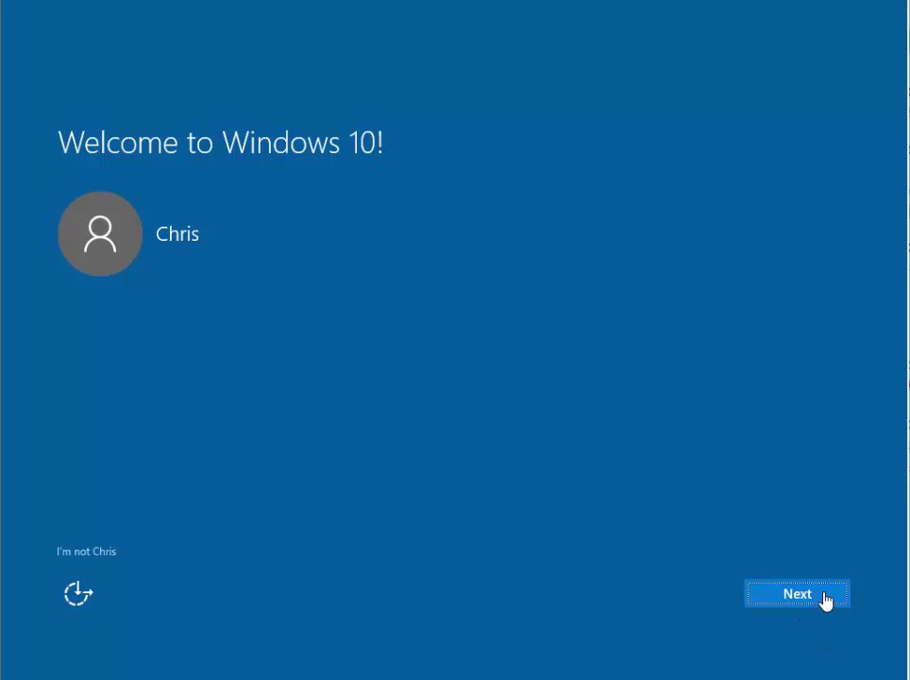
Switch Relevant ads and Tailored experiences to Off, then accept the privacy settings.
{"action": "left_click", "coordinate": [824, 599]}
{"action": "scroll", "coordinate": [652, 521], "scroll_direction": "down", "scroll_amount": 5}
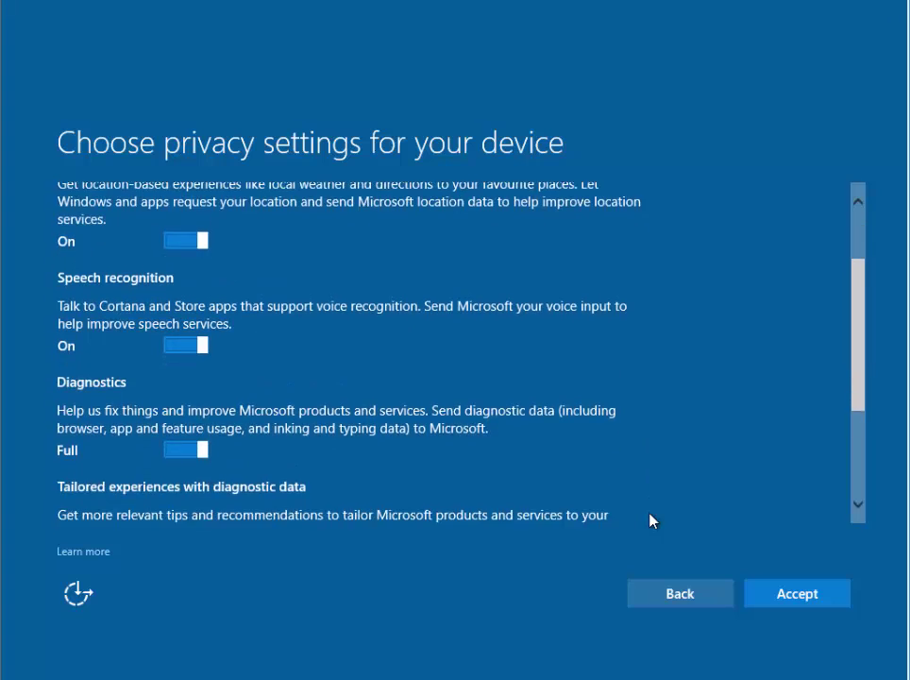
{"action": "scroll", "coordinate": [652, 521], "scroll_direction": "down", "scroll_amount": 2}
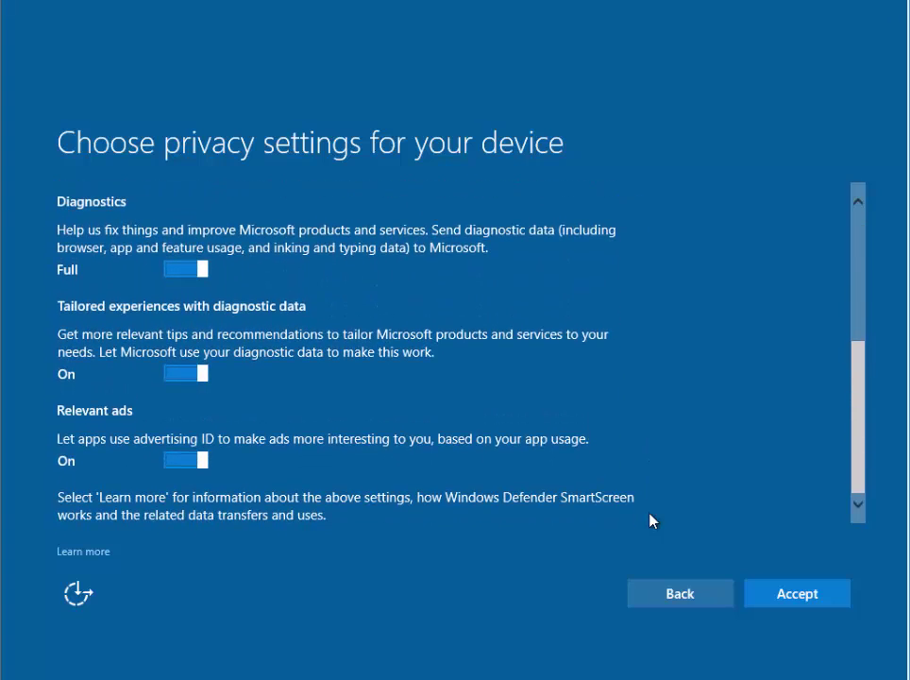
{"action": "scroll", "coordinate": [651, 521], "scroll_direction": "up", "scroll_amount": 7}
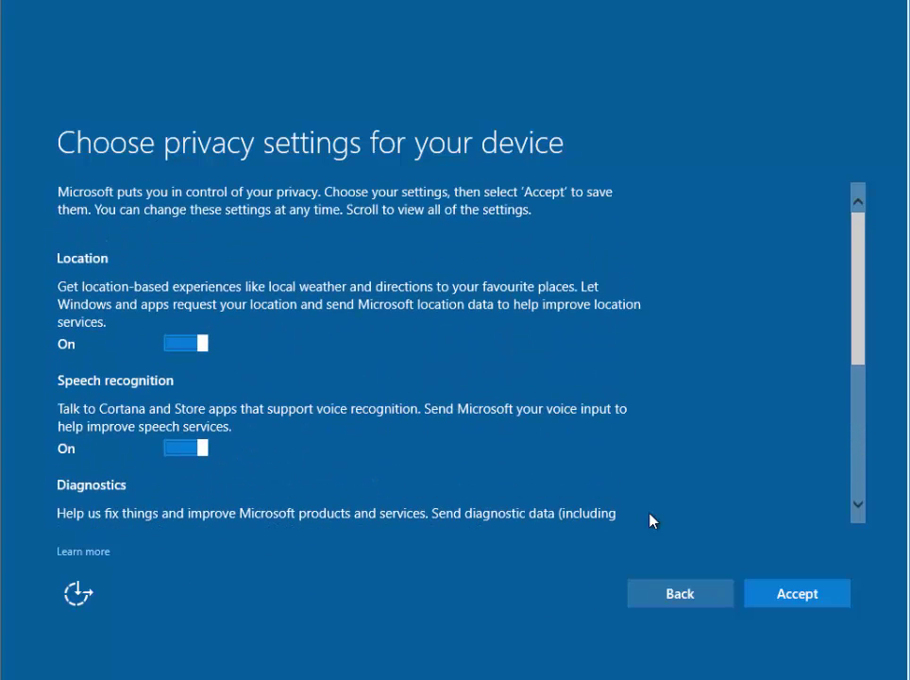
{"action": "scroll", "coordinate": [651, 521], "scroll_direction": "down", "scroll_amount": 5}
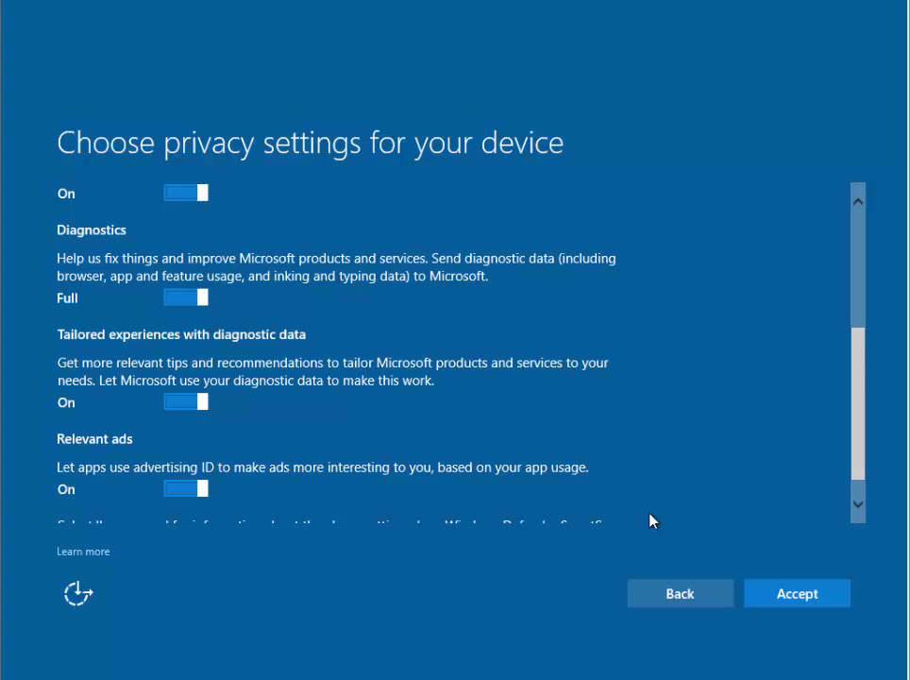
{"action": "scroll", "coordinate": [652, 521], "scroll_direction": "down", "scroll_amount": 1}
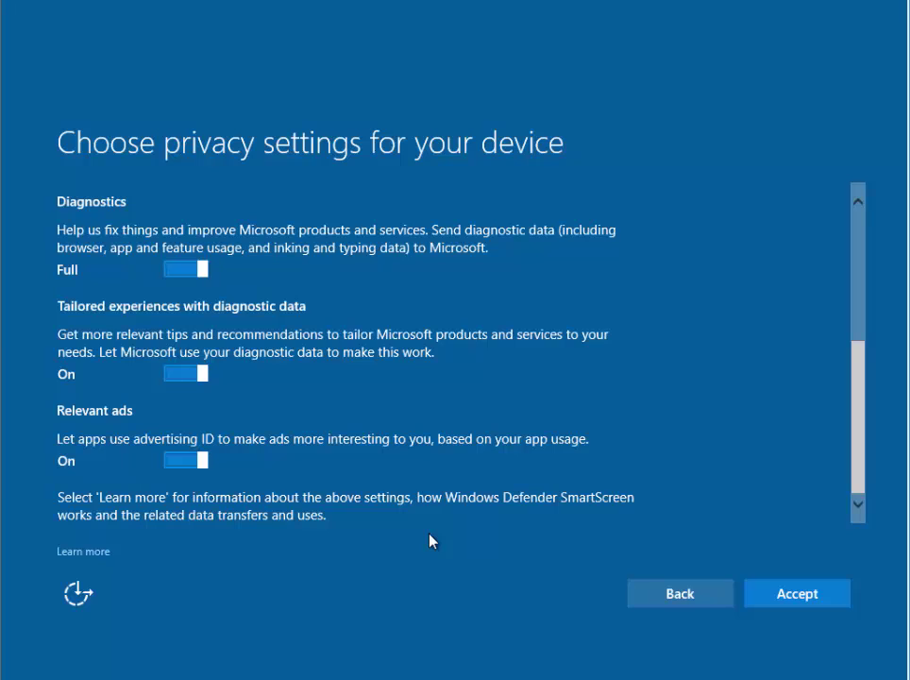
{"action": "left_click", "coordinate": [177, 462]}
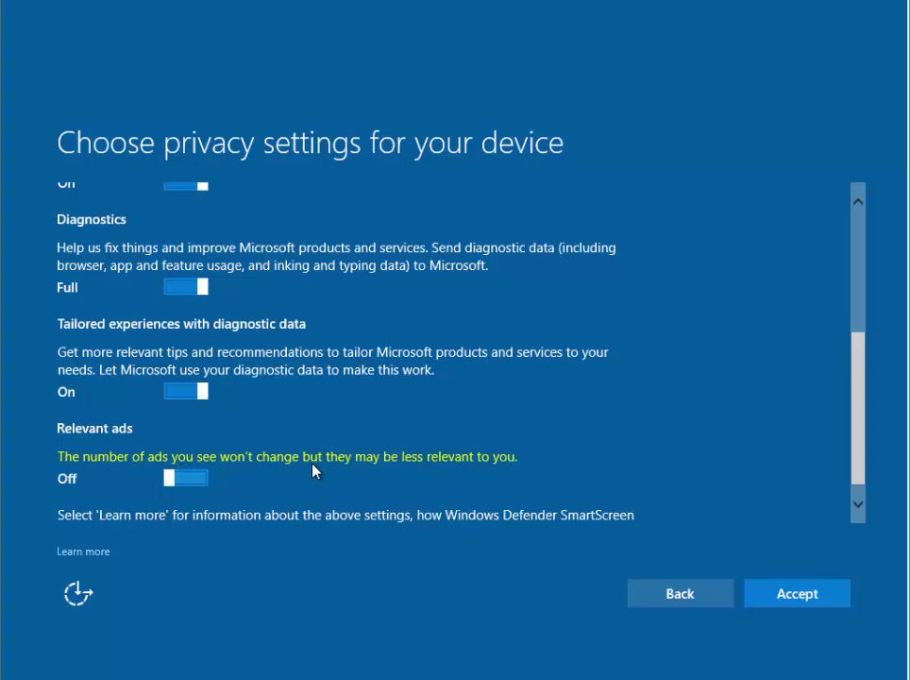
{"action": "scroll", "coordinate": [211, 526], "scroll_direction": "up", "scroll_amount": 2}
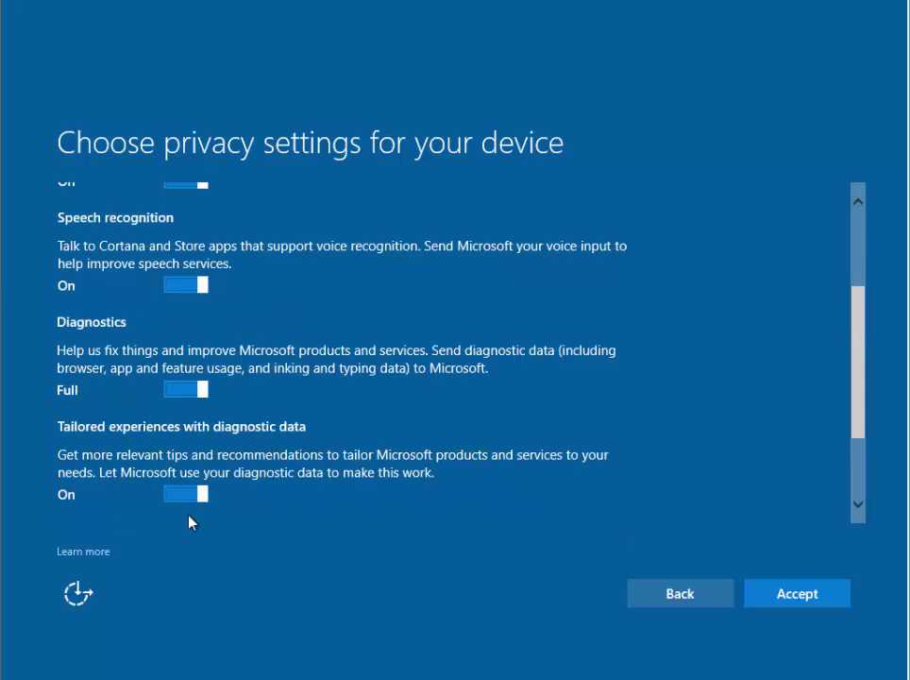
{"action": "left_click", "coordinate": [179, 495]}
{"action": "scroll", "coordinate": [431, 519], "scroll_direction": "up", "scroll_amount": 3}
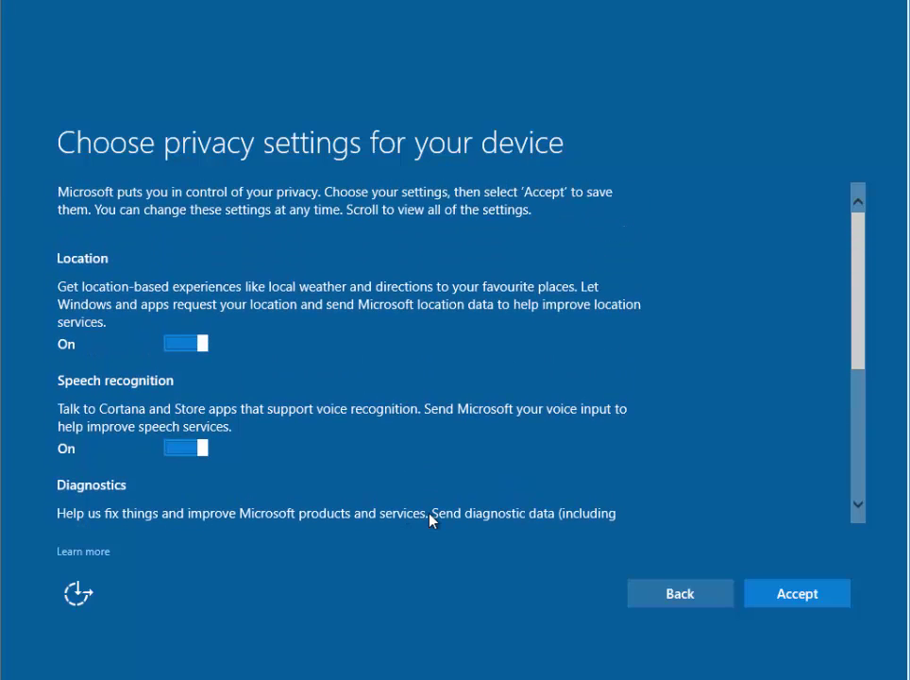
{"action": "left_click", "coordinate": [827, 595]}
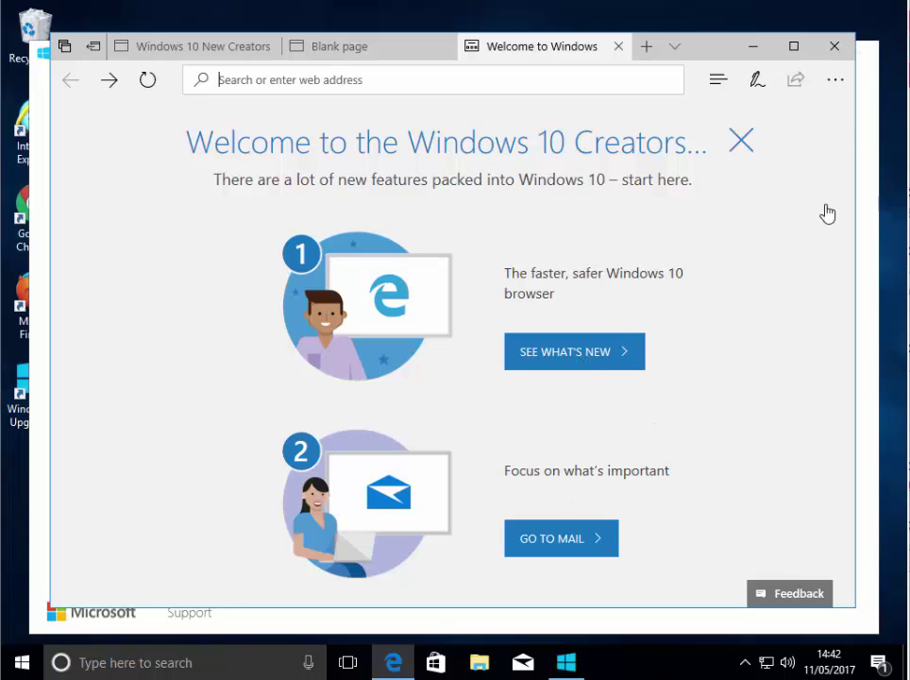
Close Edge, exit the Update Assistant, and deselect the desktop shortcut.
{"action": "left_click", "coordinate": [835, 47]}
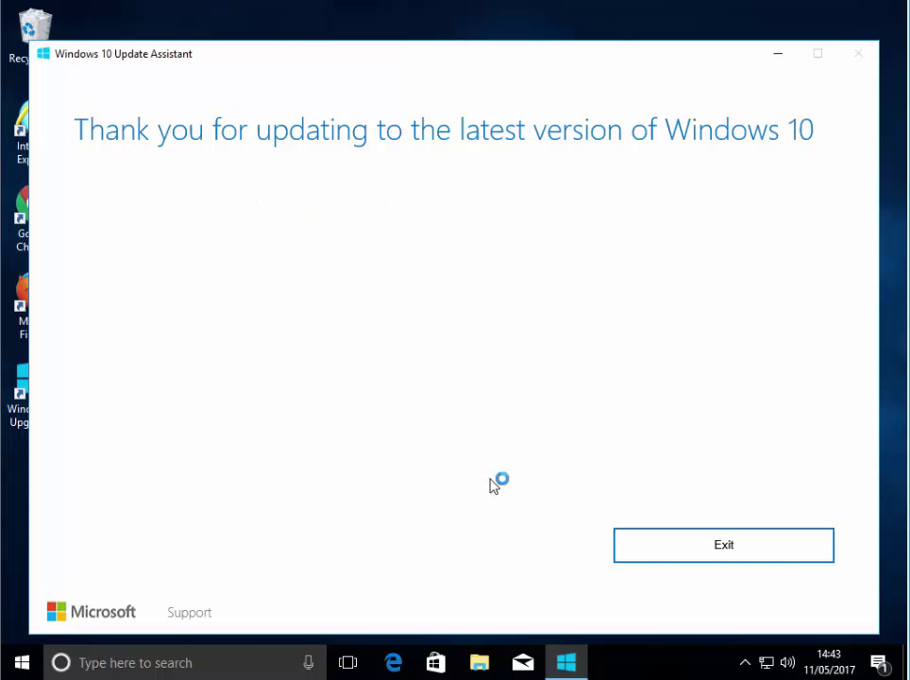
{"action": "left_click", "coordinate": [781, 554]}
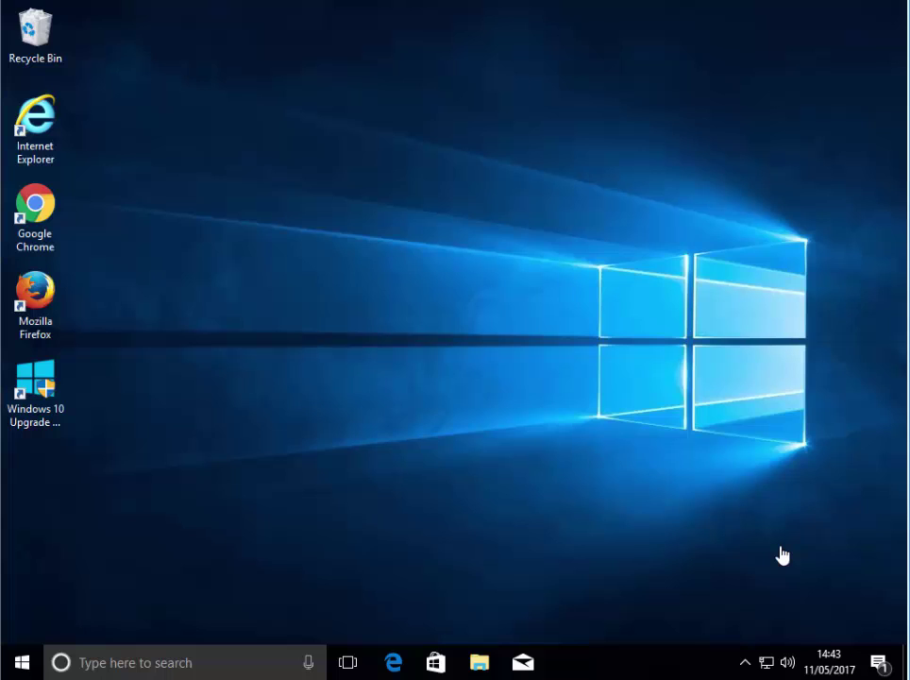
{"action": "left_click", "coordinate": [35, 382]}
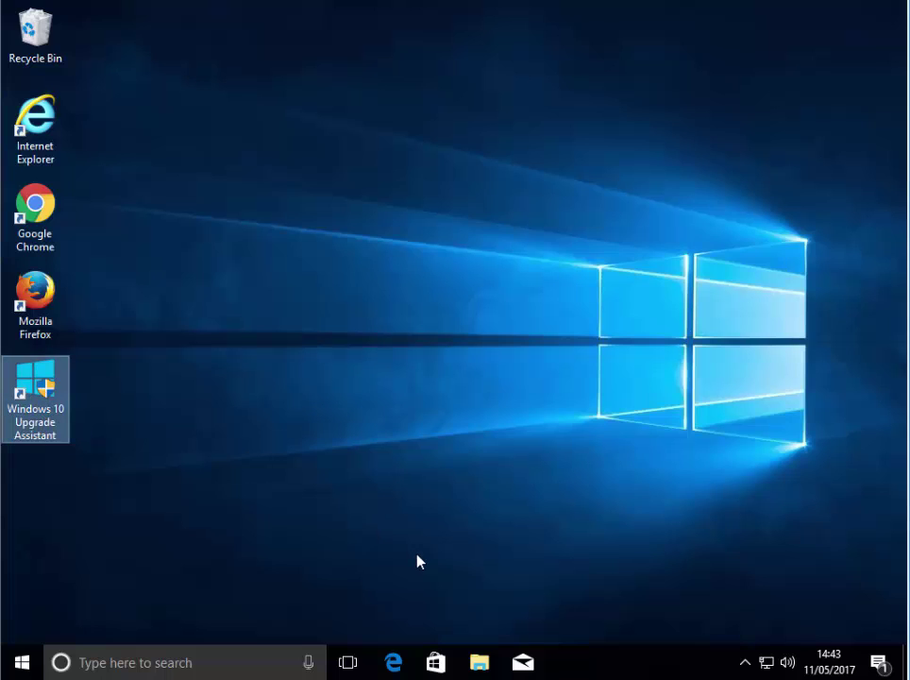
{"action": "left_click", "coordinate": [300, 557]}
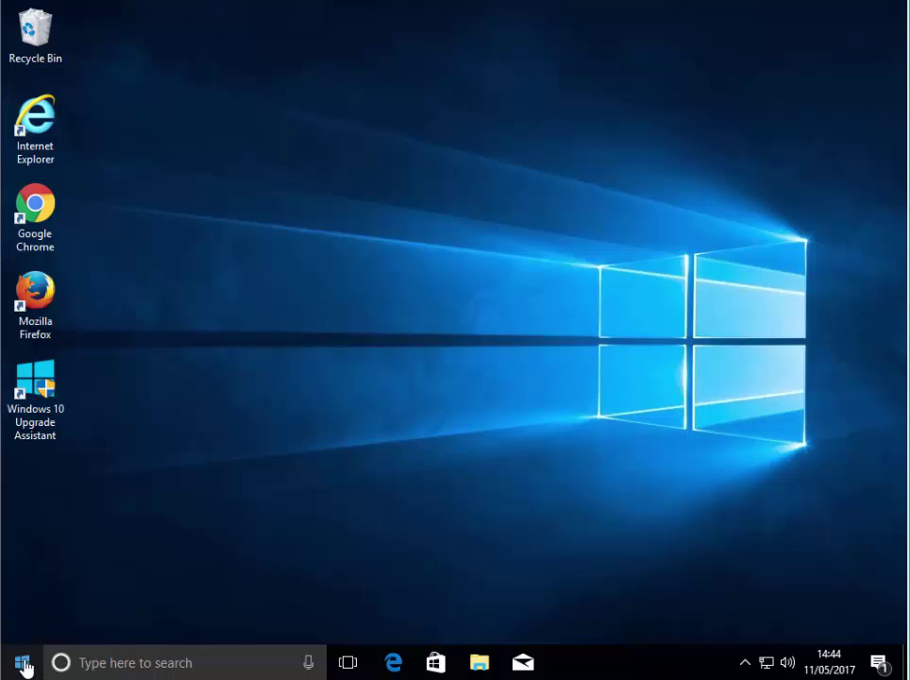
Search Start for 'add or remove' and open Add or remove programs.
{"action": "left_click", "coordinate": [24, 667]}
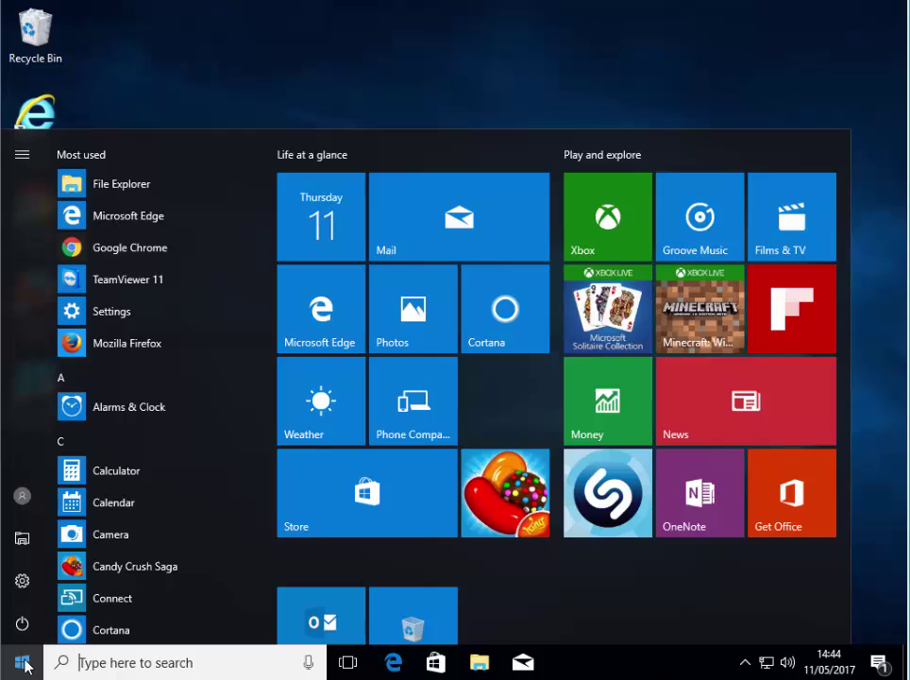
{"action": "type", "text": "ad"}
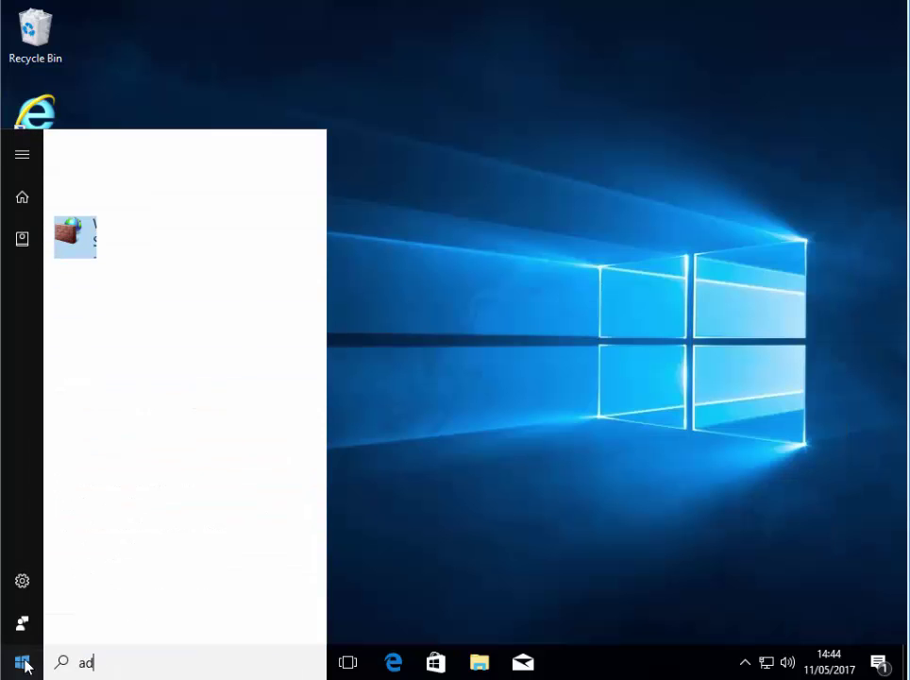
{"action": "type", "text": "d or remov"}
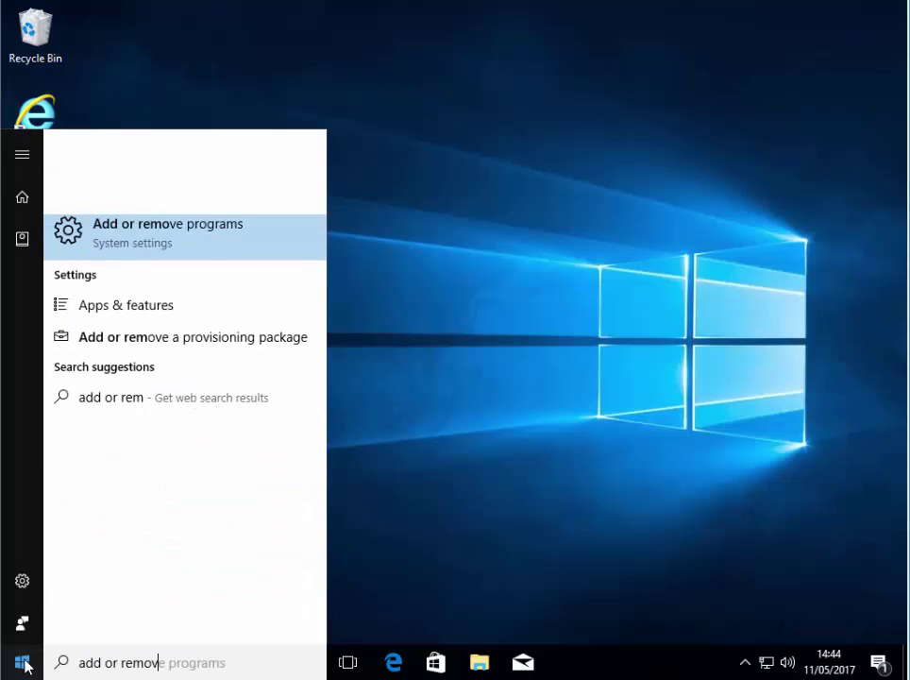
{"action": "type", "text": "e"}
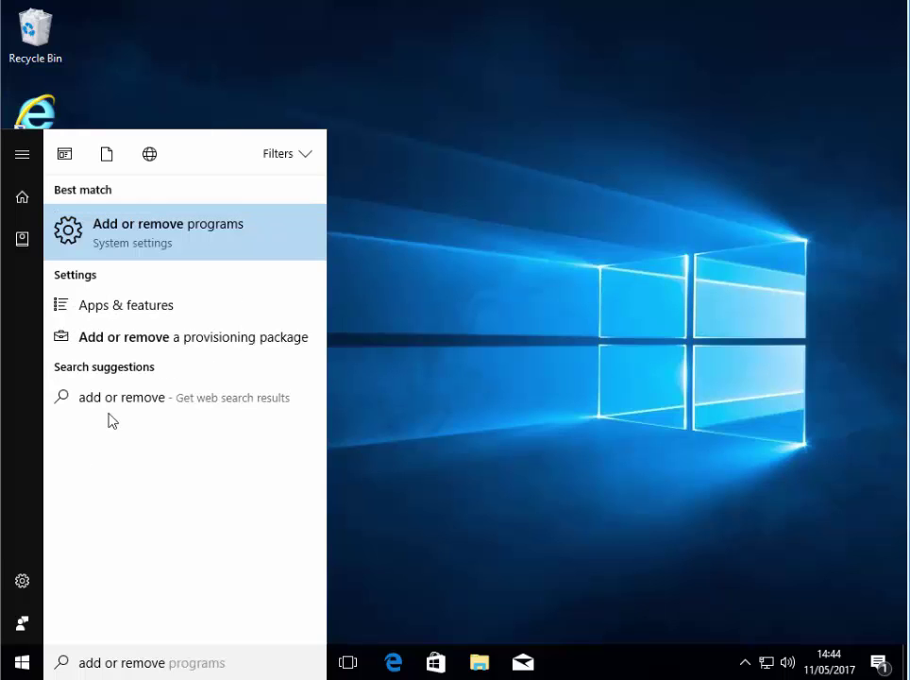
{"action": "left_click", "coordinate": [74, 236]}
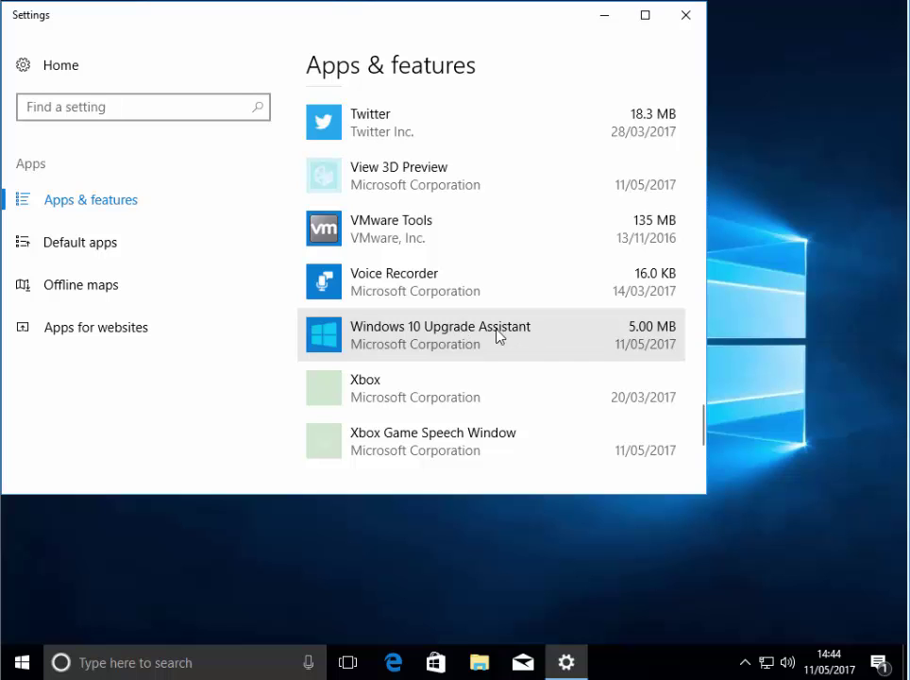
Uninstall Windows 10 Upgrade Assistant, confirming each prompt, then close Settings.
{"action": "left_click", "coordinate": [538, 337]}
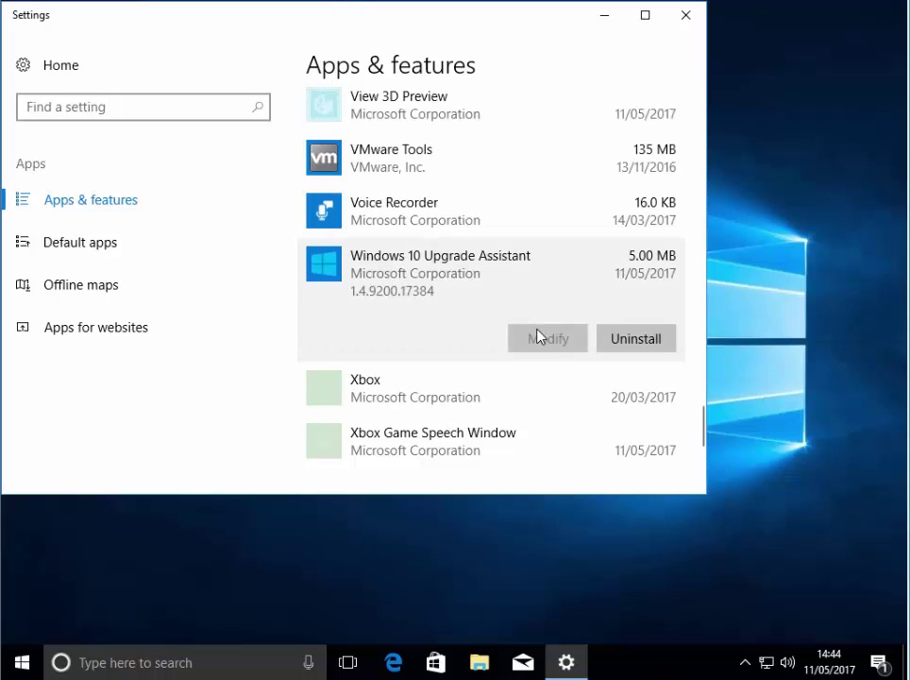
{"action": "left_click", "coordinate": [670, 344]}
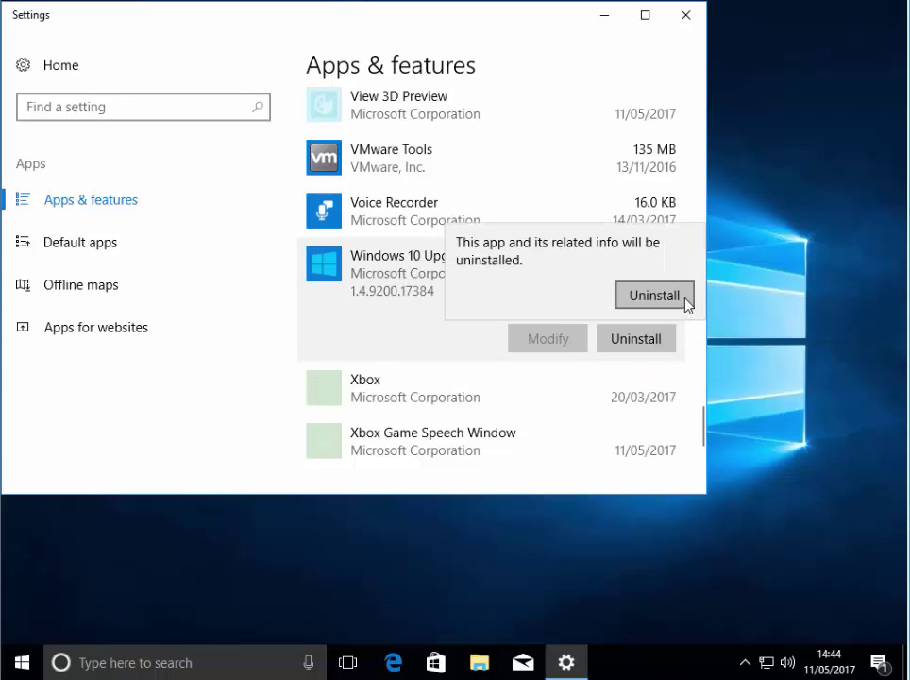
{"action": "left_click", "coordinate": [686, 299]}
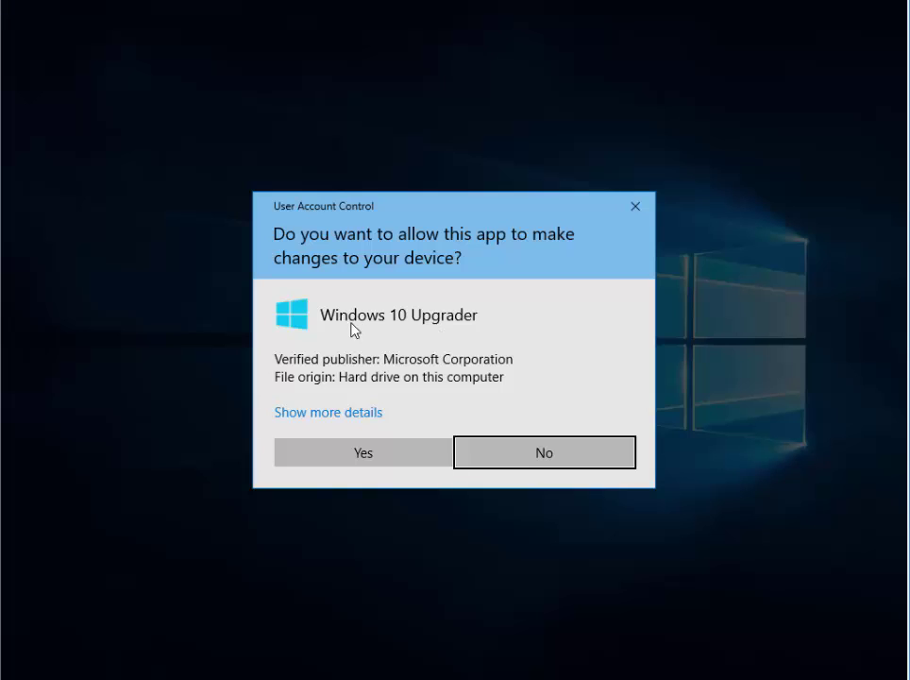
{"action": "left_click", "coordinate": [417, 458]}
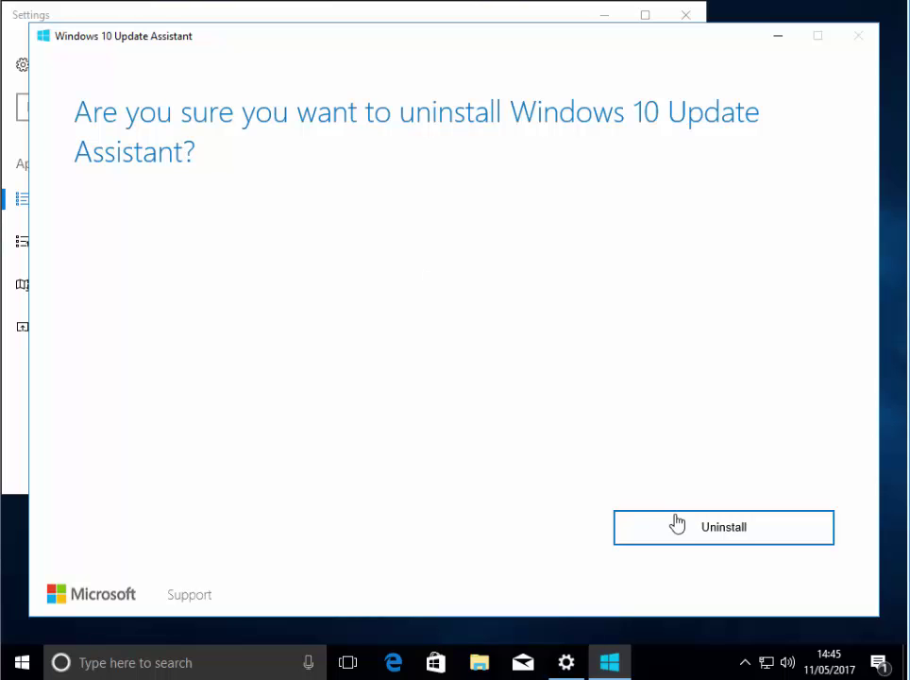
{"action": "left_click", "coordinate": [796, 534]}
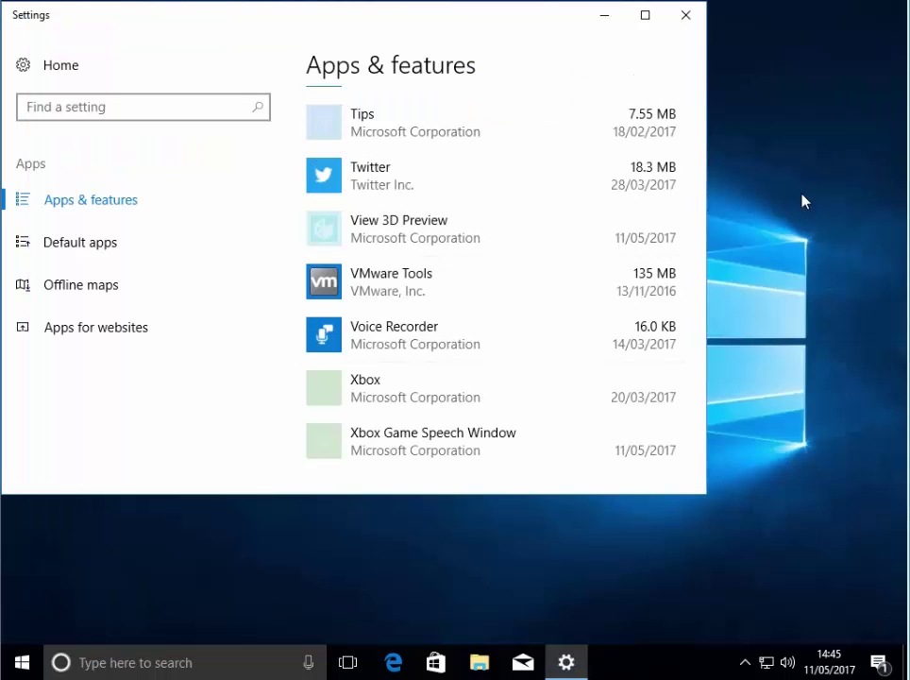
{"action": "left_click", "coordinate": [687, 17]}
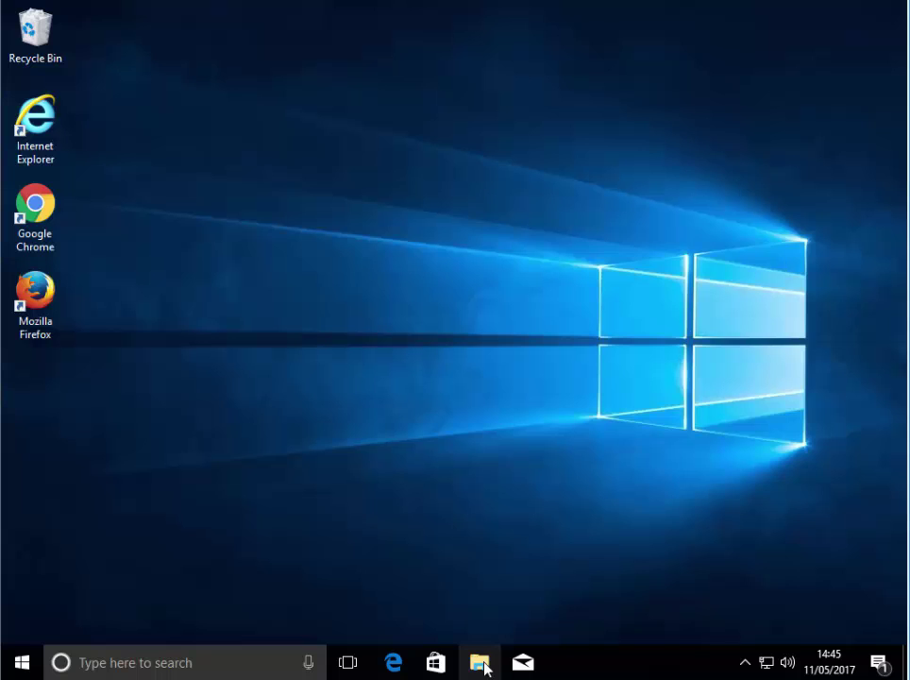
Delete Windows10Upgrade9194 from the Downloads folder, then close File Explorer.
{"action": "left_click", "coordinate": [480, 664]}
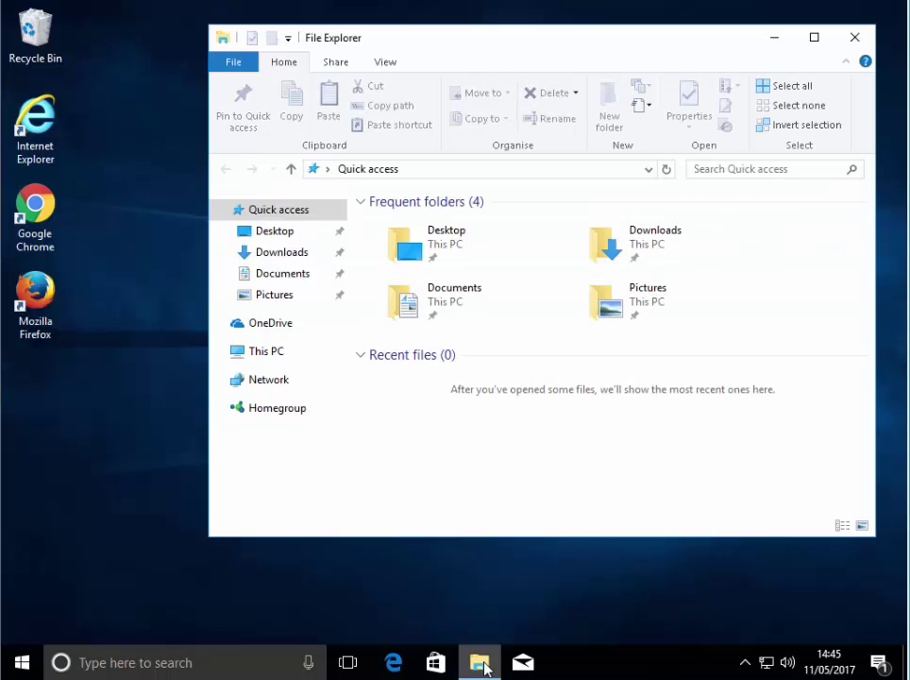
{"action": "left_click", "coordinate": [303, 253]}
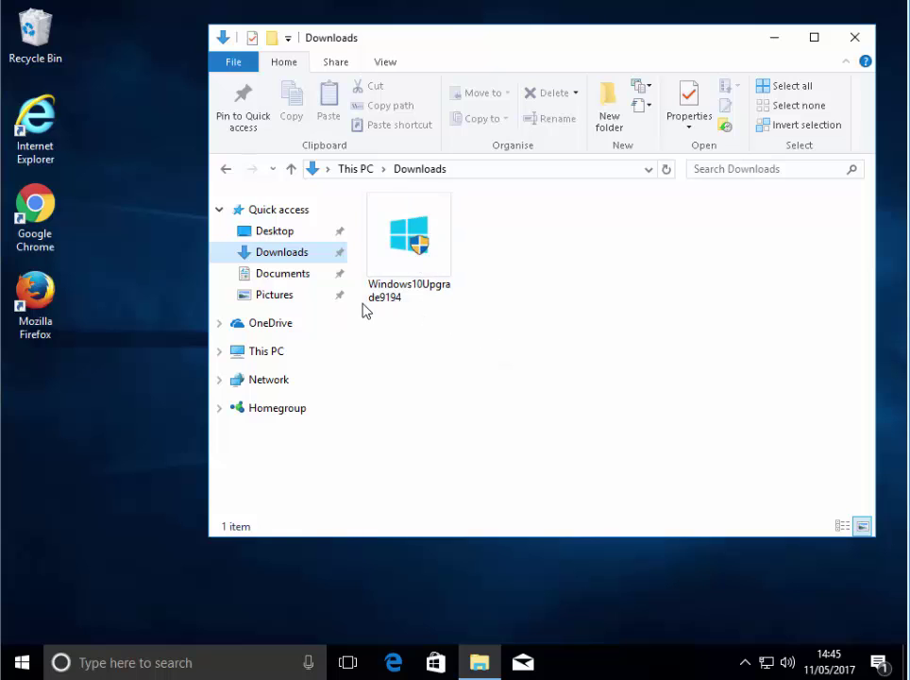
{"action": "left_click", "coordinate": [413, 262]}
{"action": "right_click", "coordinate": [412, 264]}
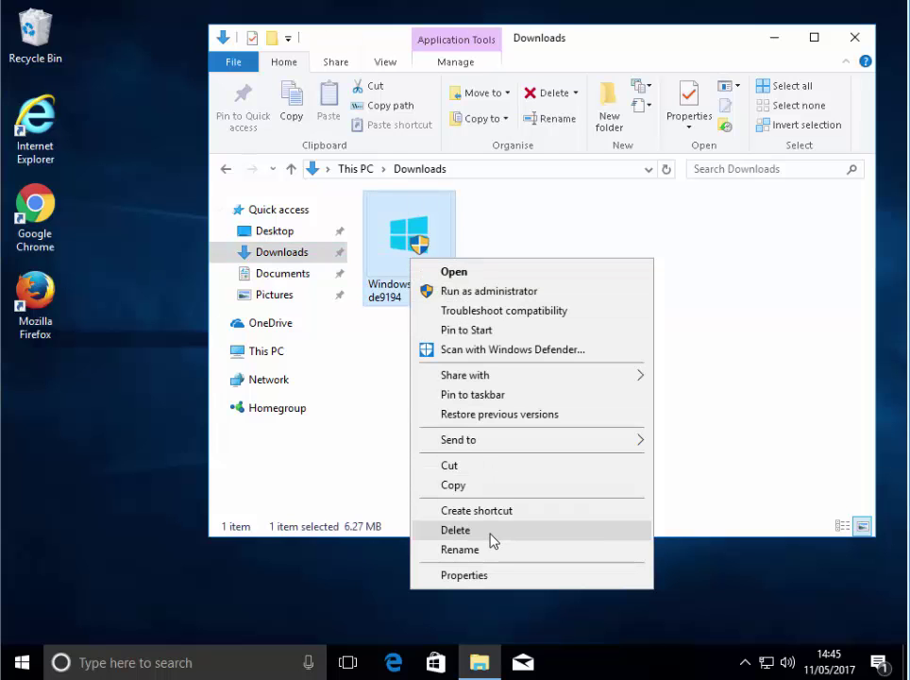
{"action": "left_click", "coordinate": [456, 529]}
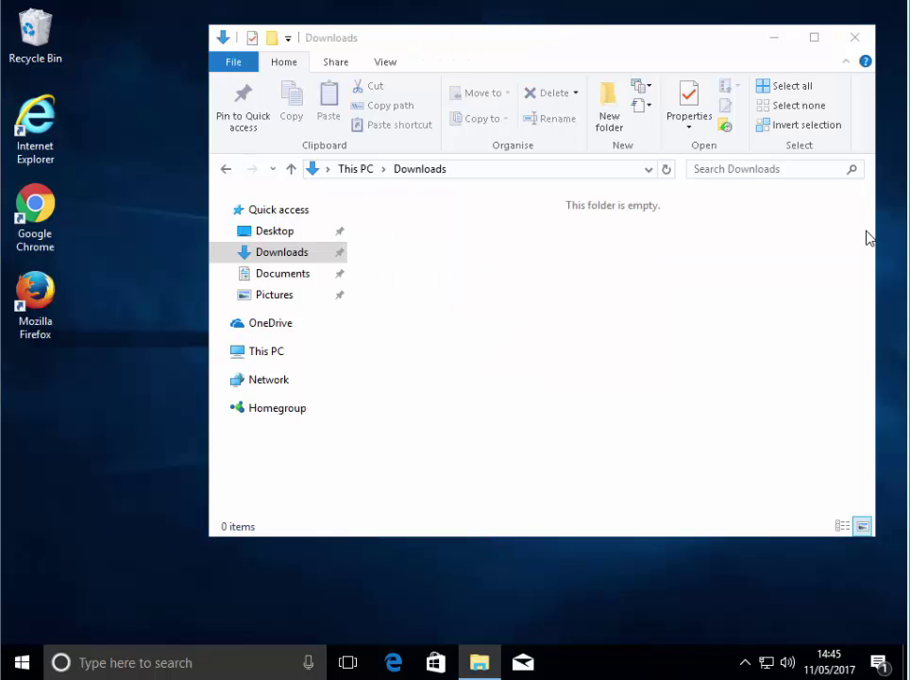
{"action": "left_click", "coordinate": [858, 37]}
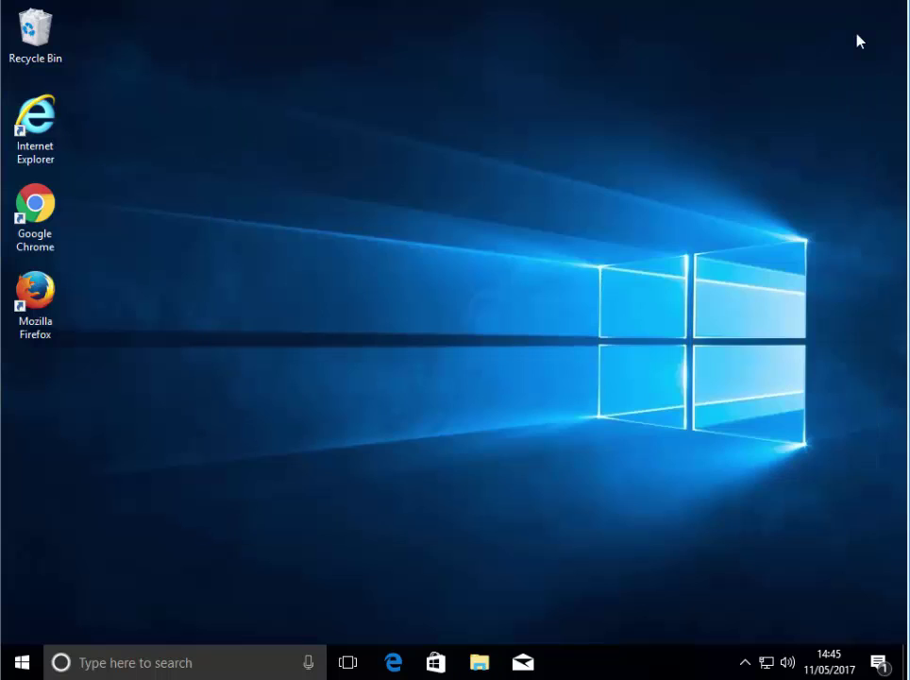